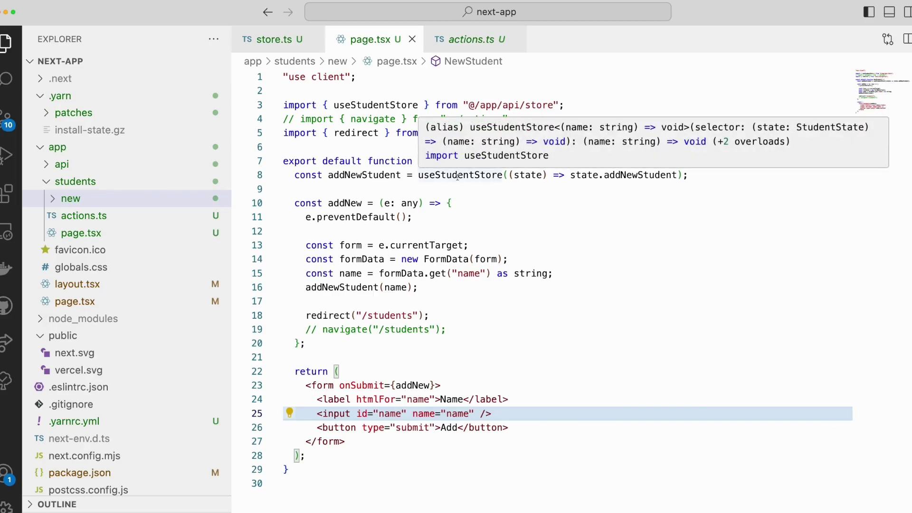
Select the redirect import line in page.tsx, then view the navigate function in actions.ts.
click(453, 189)
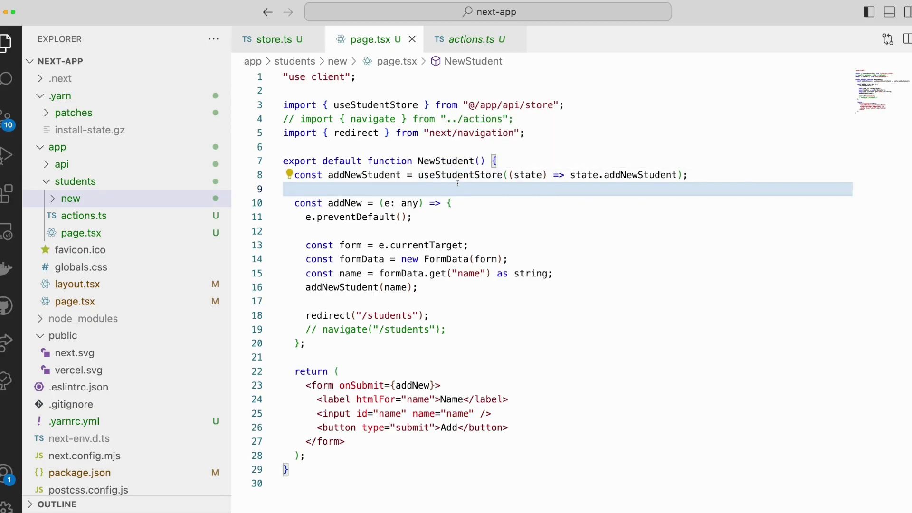
mouse_move(329, 315)
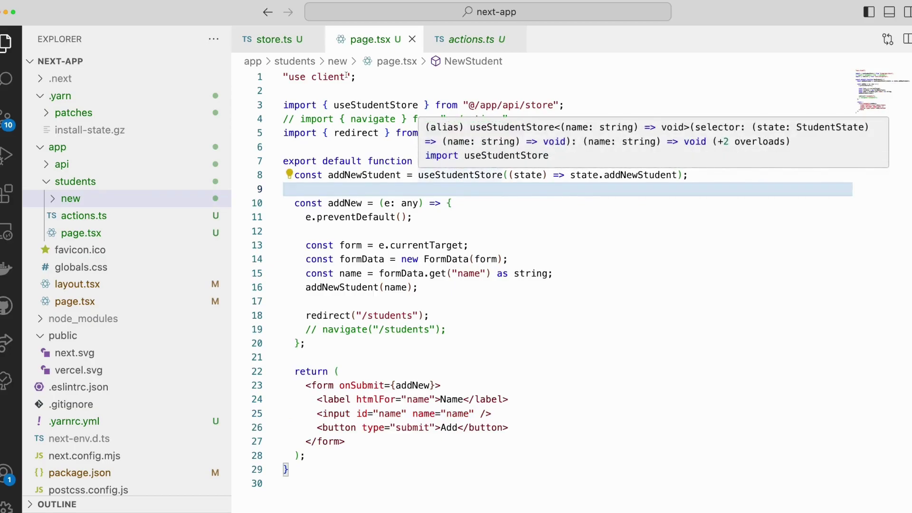
double_click(338, 316)
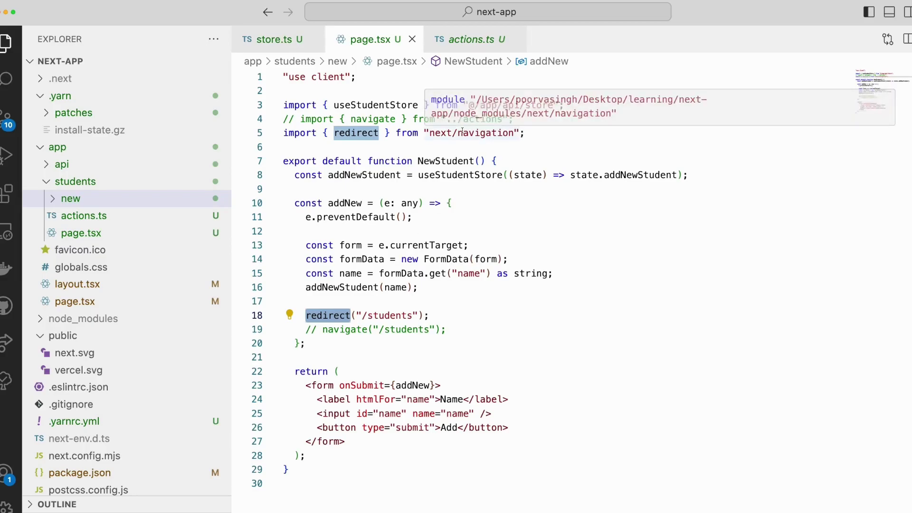
click(456, 147)
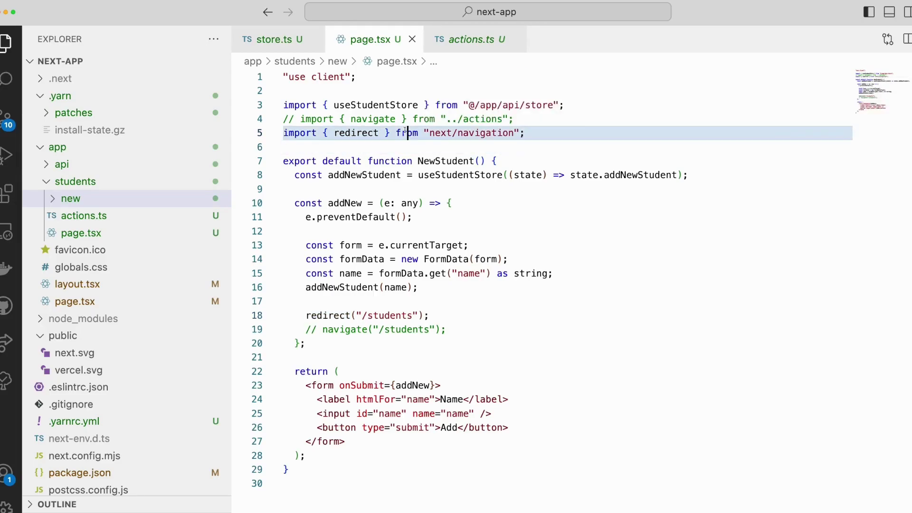
triple_click(404, 132)
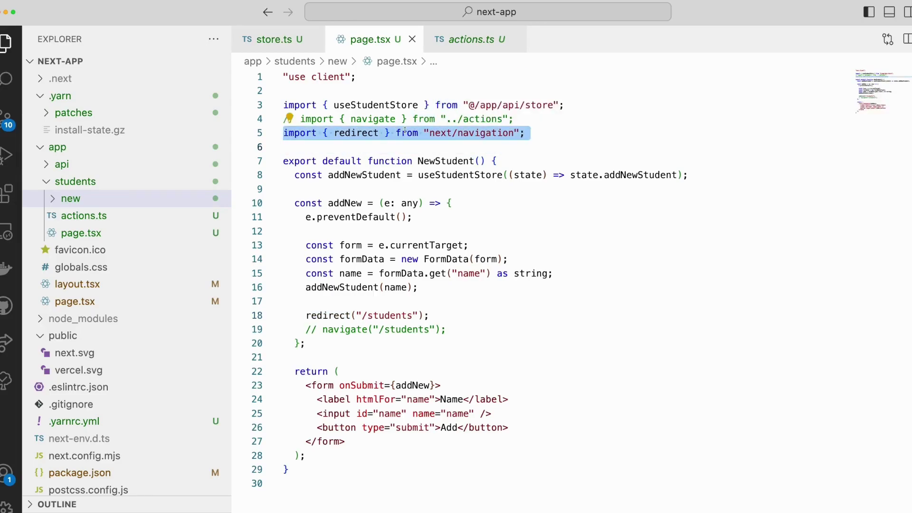
click(463, 41)
click(435, 187)
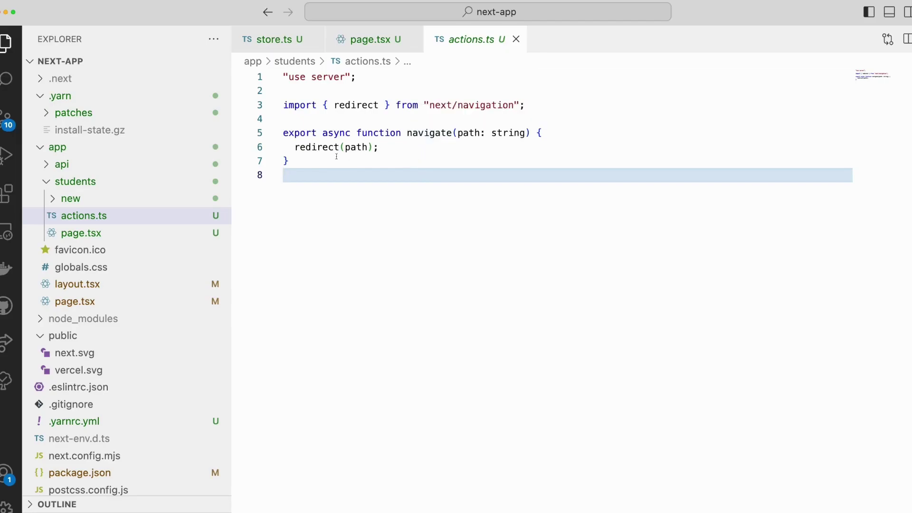
Delete the redirect import from page.tsx and go to the commented navigate import.
click(372, 40)
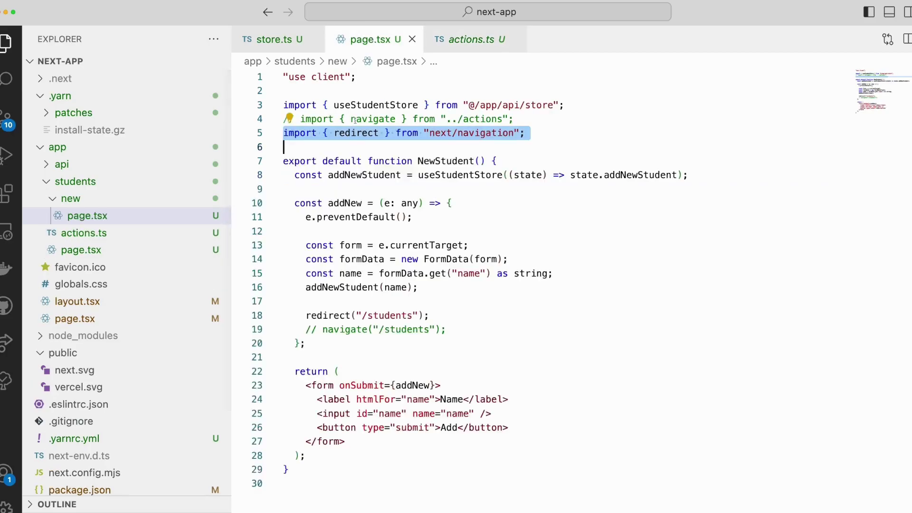
key(BackSpace)
click(330, 119)
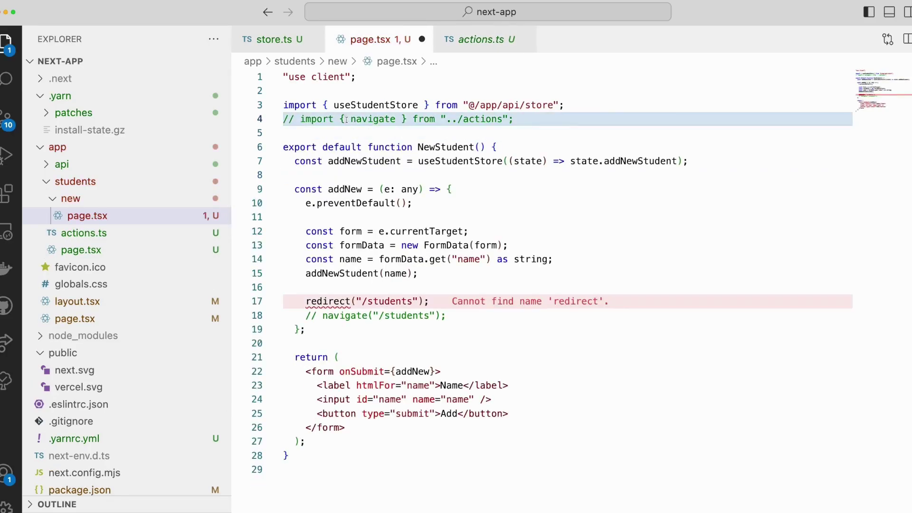
Replace the redirect call with navigate("/students") and save page.tsx.
click(357, 301)
triple_click(358, 301)
key(BackSpace)
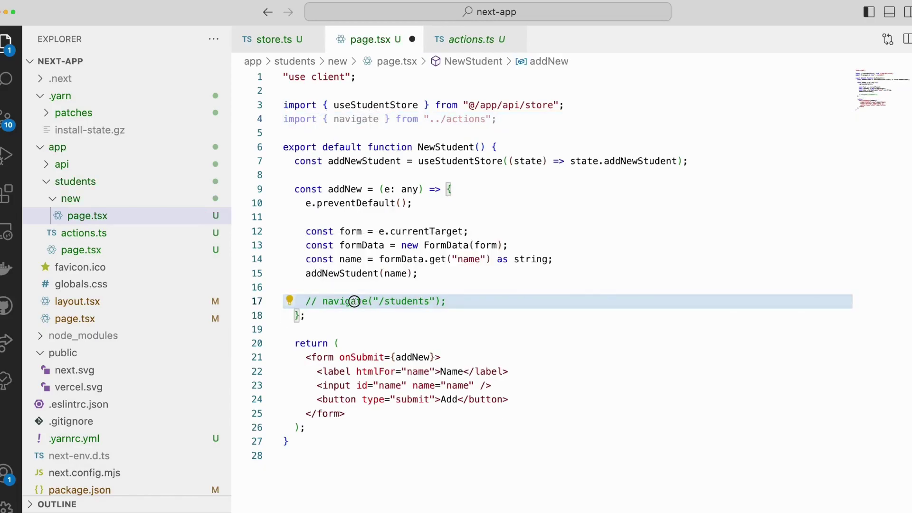
key(super+slash)
click(439, 301)
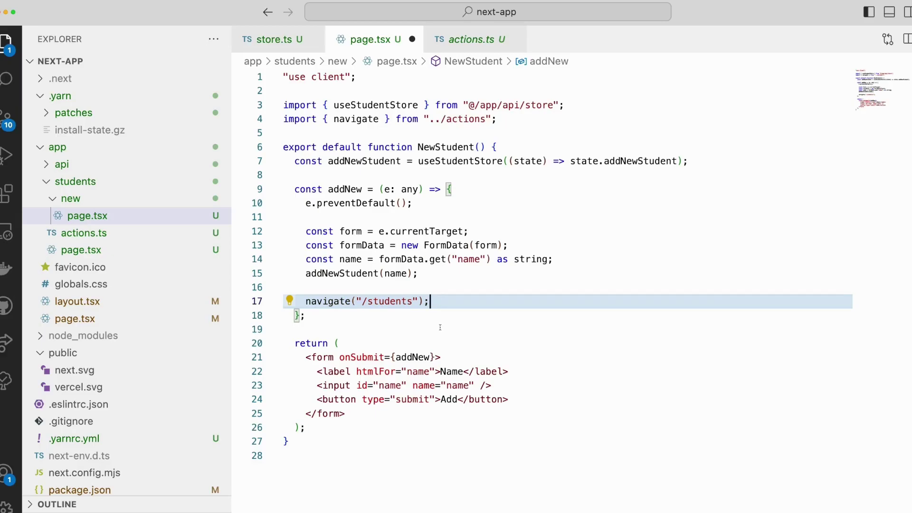
key(super+s)
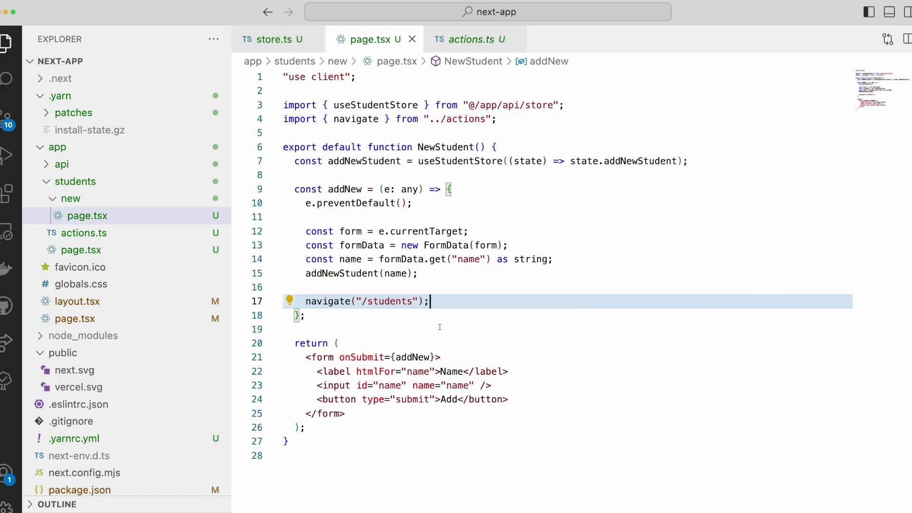